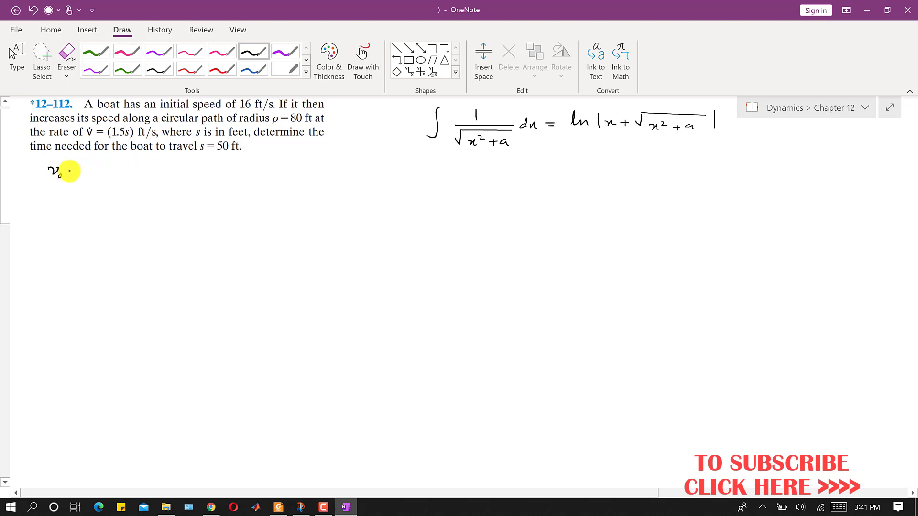
Handwrite the givens v0 = 16 ft/s, ρ = 80 ft and a_t = v̇ = 1.5s
{"action": "mouse_move", "coordinate": [70, 172]}
{"action": "left_mouse_down"}
{"action": "mouse_move", "coordinate": [87, 163]}
{"action": "mouse_move", "coordinate": [122, 175]}
{"action": "left_mouse_up"}
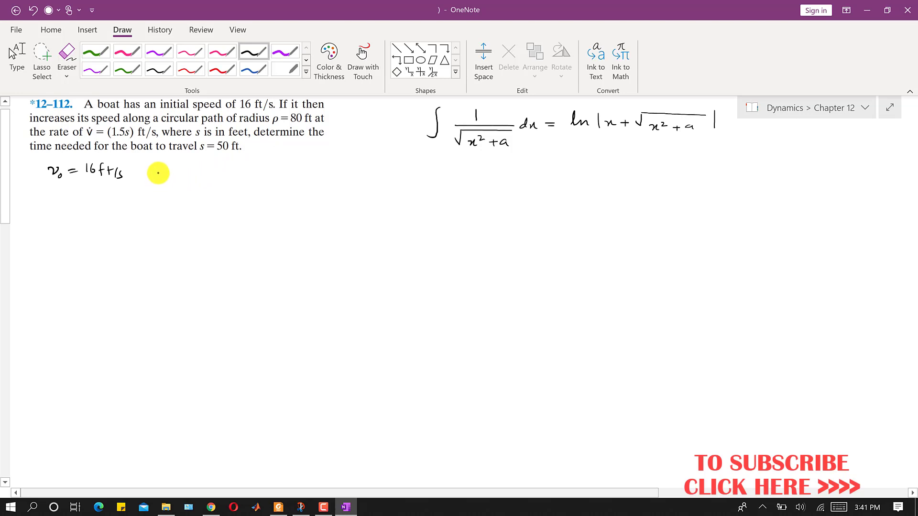
{"action": "left_click_drag", "start_coordinate": [158, 167], "coordinate": [186, 168]}
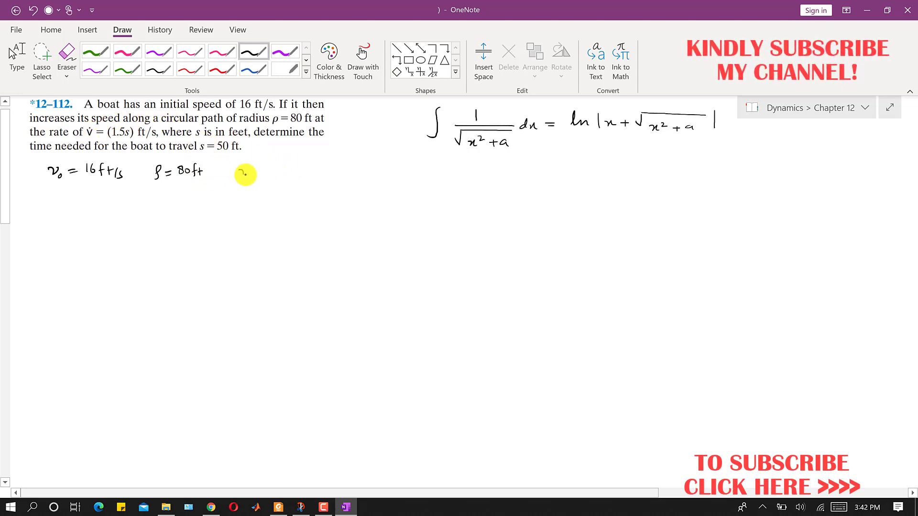
{"action": "left_click", "coordinate": [243, 165]}
{"action": "left_click_drag", "start_coordinate": [270, 168], "coordinate": [285, 175]}
{"action": "left_click", "coordinate": [274, 174]}
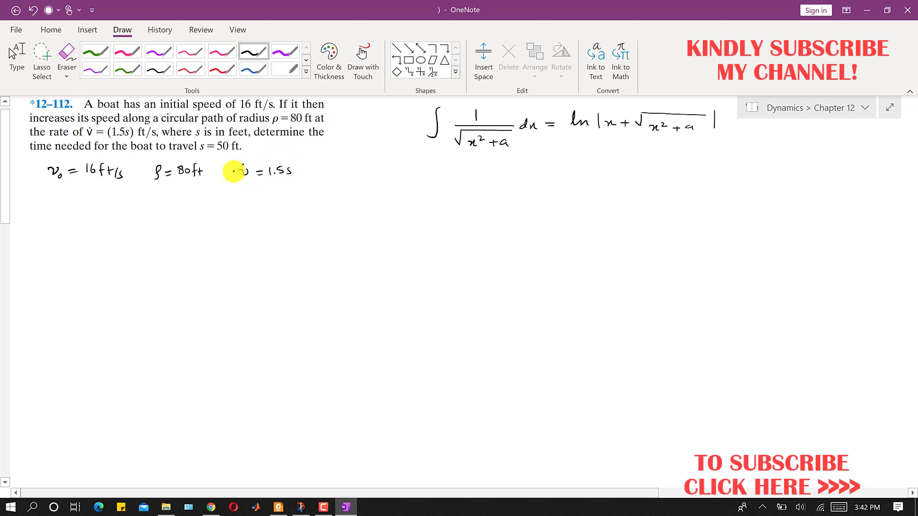
{"action": "left_click_drag", "start_coordinate": [229, 169], "coordinate": [225, 179]}
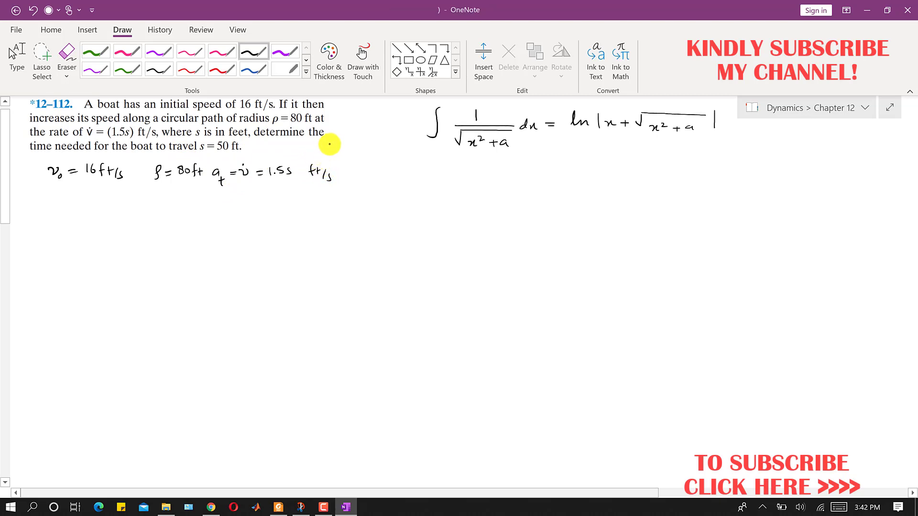
Underline the s references in the problem, write t = ? and s = 50 ft, and double-underline v̇ = 1.5s
{"action": "left_click_drag", "start_coordinate": [170, 138], "coordinate": [226, 139]}
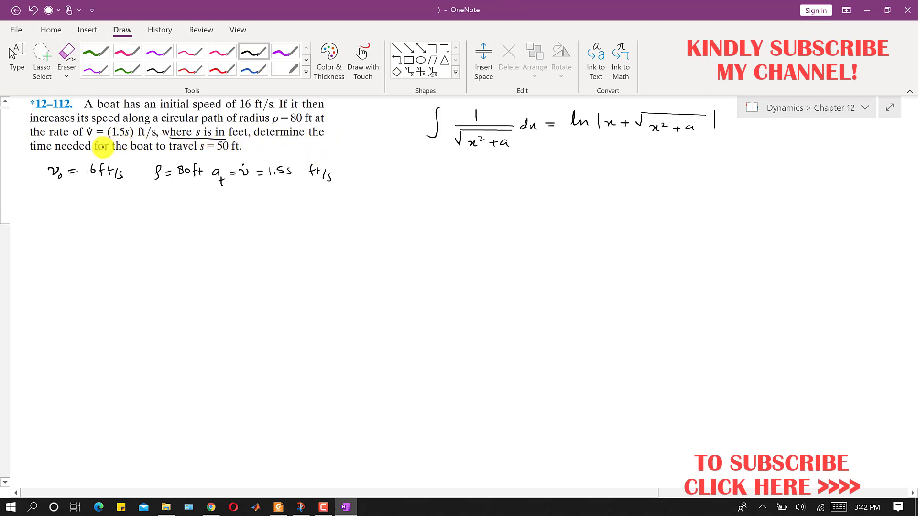
{"action": "left_click_drag", "start_coordinate": [202, 152], "coordinate": [228, 152]}
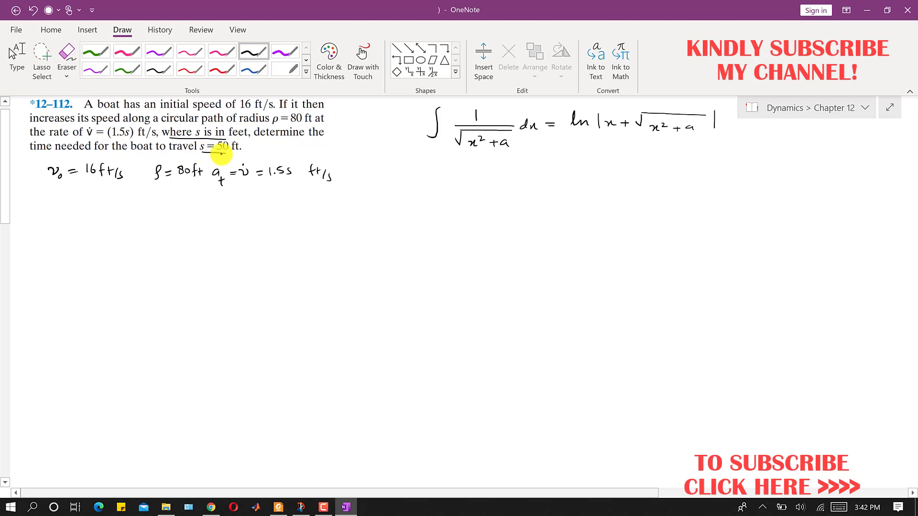
{"action": "left_click_drag", "start_coordinate": [46, 193], "coordinate": [50, 201]}
{"action": "left_click", "coordinate": [68, 210]}
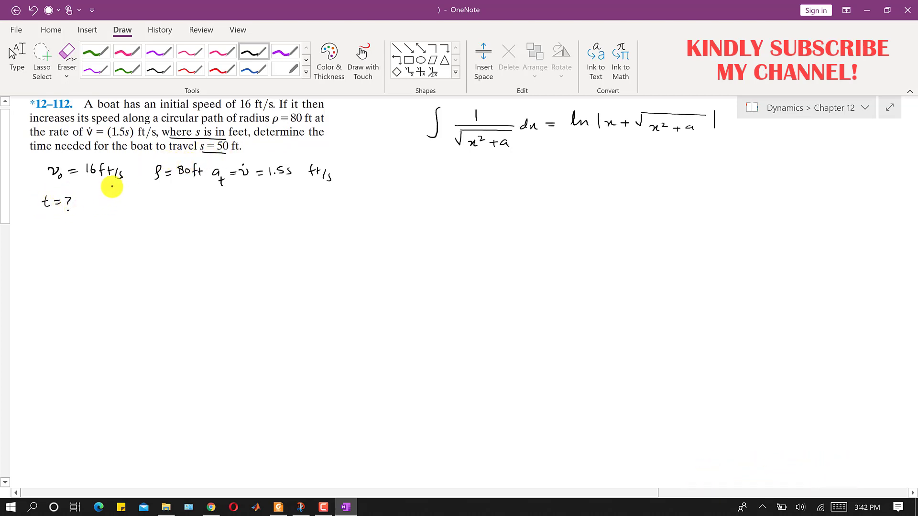
{"action": "left_click_drag", "start_coordinate": [98, 197], "coordinate": [118, 196]}
{"action": "left_click_drag", "start_coordinate": [123, 197], "coordinate": [123, 199]}
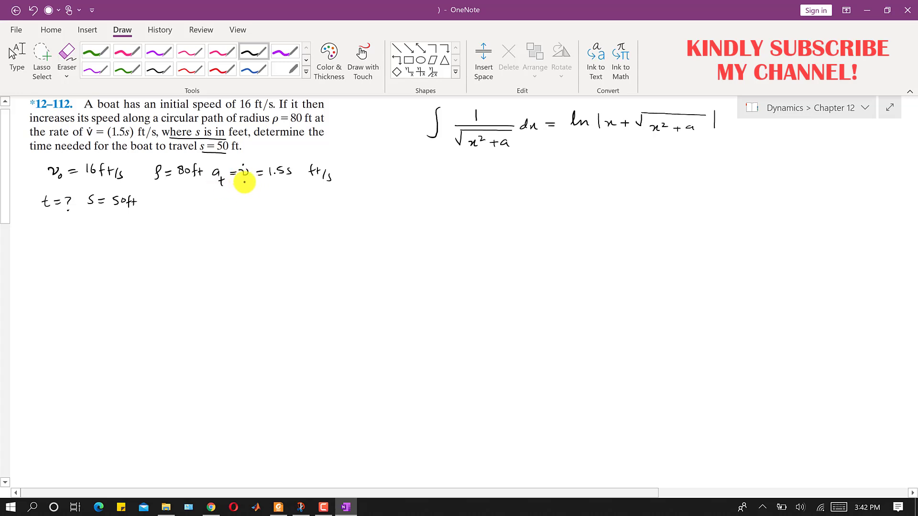
{"action": "mouse_move", "coordinate": [234, 184]}
{"action": "left_mouse_down"}
{"action": "mouse_move", "coordinate": [276, 184]}
{"action": "mouse_move", "coordinate": [268, 188]}
{"action": "left_mouse_up"}
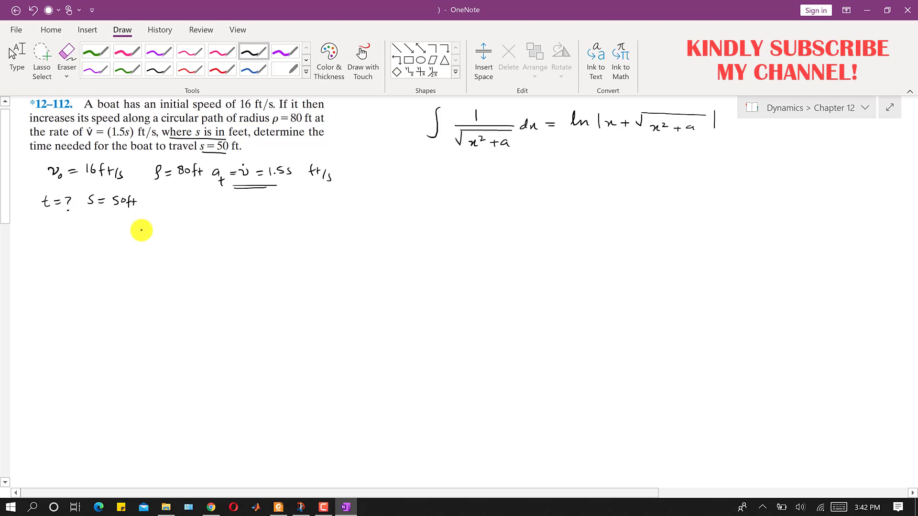
Begin the relation v dv = below the givens
{"action": "left_click_drag", "start_coordinate": [122, 231], "coordinate": [143, 239]}
{"action": "left_click_drag", "start_coordinate": [147, 232], "coordinate": [167, 232]}
{"action": "left_click_drag", "start_coordinate": [161, 237], "coordinate": [195, 234]}
Complete v dv = a_t ds, erasing a mistaken stroke
{"action": "left_click_drag", "start_coordinate": [206, 230], "coordinate": [204, 225]}
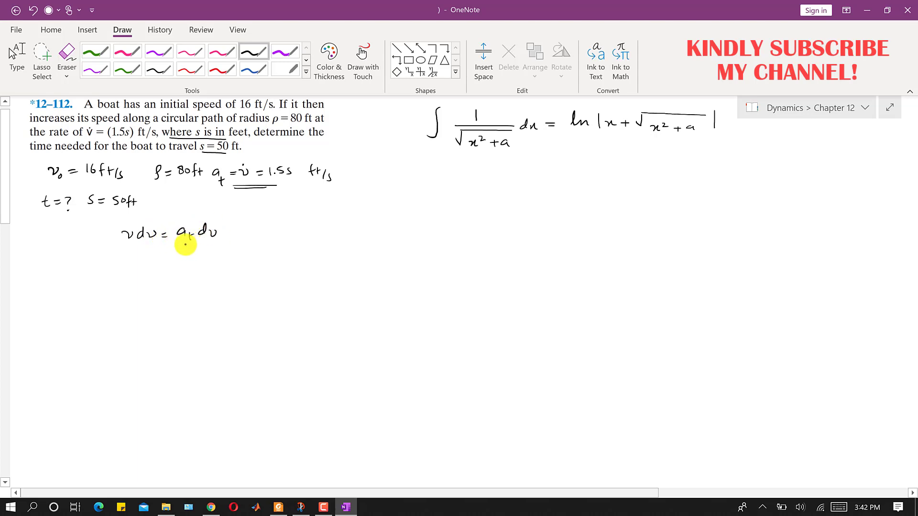
{"action": "left_click", "coordinate": [212, 234]}
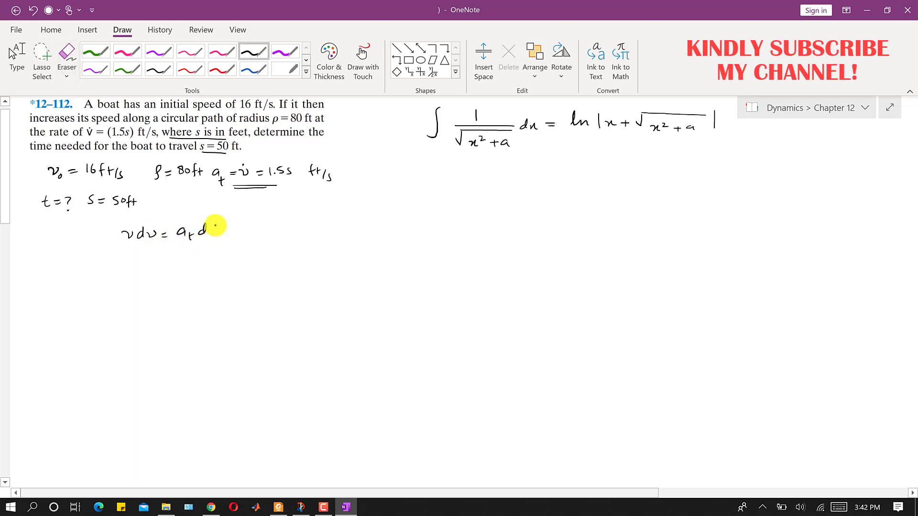
{"action": "left_click_drag", "start_coordinate": [207, 224], "coordinate": [206, 238]}
{"action": "left_click_drag", "start_coordinate": [215, 228], "coordinate": [210, 237]}
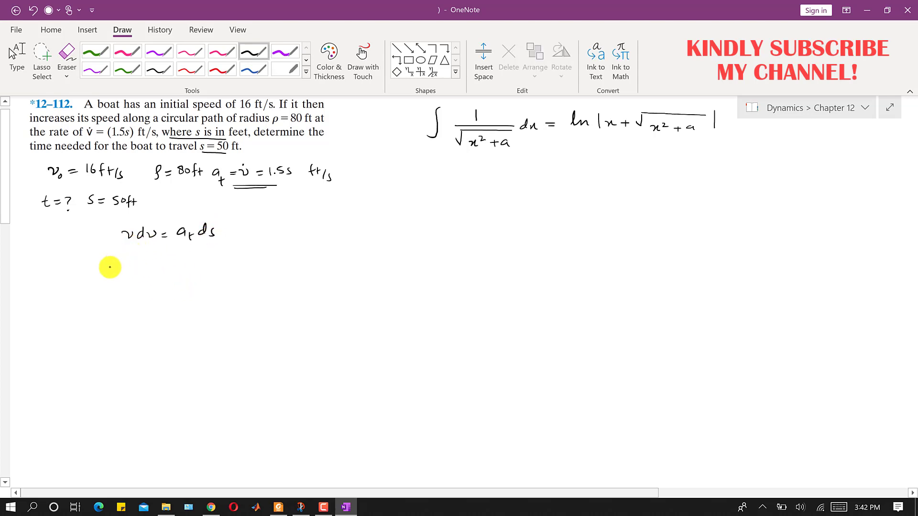
Write ∫ v dv = ∫ 1.5s ds beneath the relation
{"action": "mouse_move", "coordinate": [113, 250]}
{"action": "left_mouse_down"}
{"action": "mouse_move", "coordinate": [106, 280]}
{"action": "mouse_move", "coordinate": [123, 273]}
{"action": "mouse_move", "coordinate": [118, 266]}
{"action": "mouse_move", "coordinate": [149, 265]}
{"action": "left_mouse_up"}
{"action": "left_click_drag", "start_coordinate": [157, 269], "coordinate": [165, 268]}
{"action": "left_click_drag", "start_coordinate": [157, 274], "coordinate": [165, 273]}
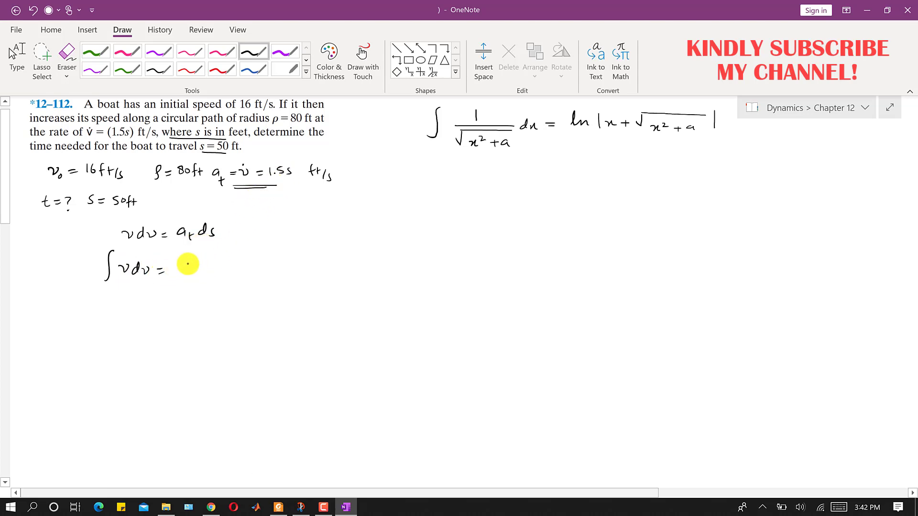
{"action": "left_click_drag", "start_coordinate": [196, 260], "coordinate": [203, 258]}
{"action": "mouse_move", "coordinate": [213, 260]}
{"action": "left_mouse_down"}
{"action": "mouse_move", "coordinate": [211, 267]}
{"action": "mouse_move", "coordinate": [224, 256]}
{"action": "left_mouse_up"}
{"action": "left_click_drag", "start_coordinate": [231, 260], "coordinate": [227, 268]}
{"action": "left_click_drag", "start_coordinate": [183, 247], "coordinate": [181, 284]}
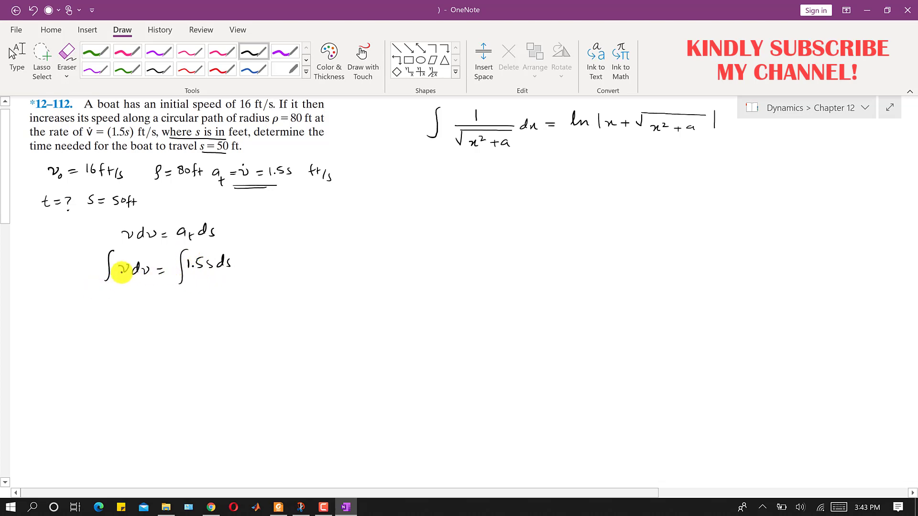
Add limits 16 to v and 0 to s, and begin v²/2 below
{"action": "left_click_drag", "start_coordinate": [113, 288], "coordinate": [116, 292]}
{"action": "left_click_drag", "start_coordinate": [104, 240], "coordinate": [113, 240]}
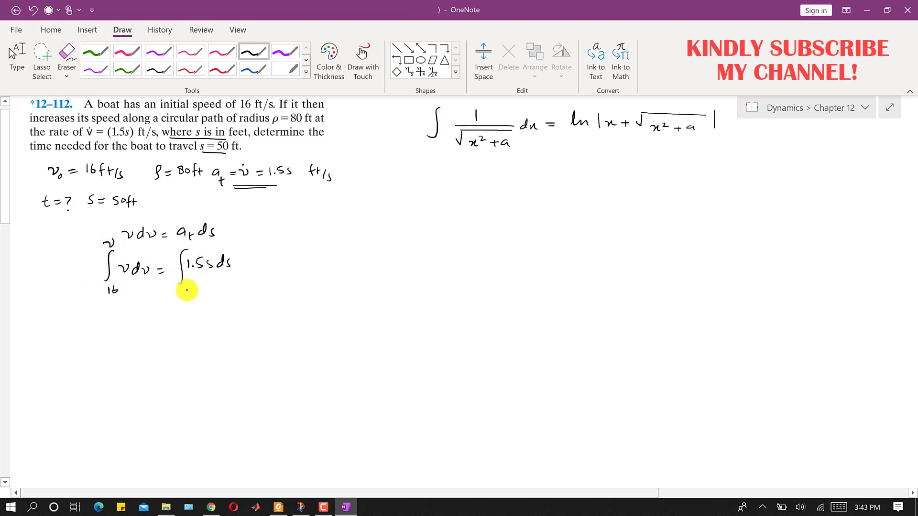
{"action": "left_click_drag", "start_coordinate": [196, 243], "coordinate": [193, 250]}
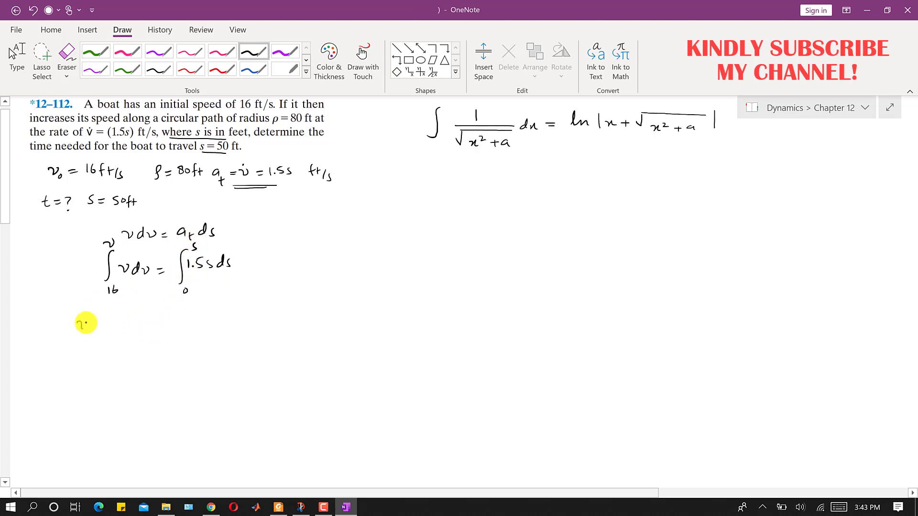
{"action": "left_click_drag", "start_coordinate": [90, 315], "coordinate": [97, 318]}
{"action": "mouse_move", "coordinate": [79, 335]}
{"action": "left_mouse_down"}
{"action": "mouse_move", "coordinate": [120, 346]}
{"action": "mouse_move", "coordinate": [144, 332]}
{"action": "left_mouse_up"}
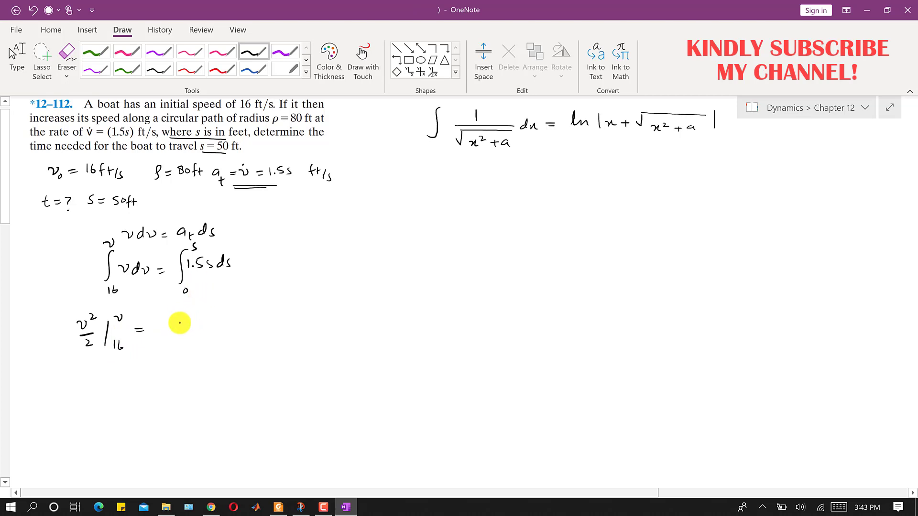
Evaluate the right side as 1.5s²/2 from 0 to s, cancel the 2s, and write v² − 16² = 1.5s²
{"action": "mouse_move", "coordinate": [184, 317]}
{"action": "left_mouse_down"}
{"action": "mouse_move", "coordinate": [203, 313]}
{"action": "mouse_move", "coordinate": [195, 328]}
{"action": "mouse_move", "coordinate": [175, 333]}
{"action": "mouse_move", "coordinate": [202, 332]}
{"action": "mouse_move", "coordinate": [191, 348]}
{"action": "left_mouse_up"}
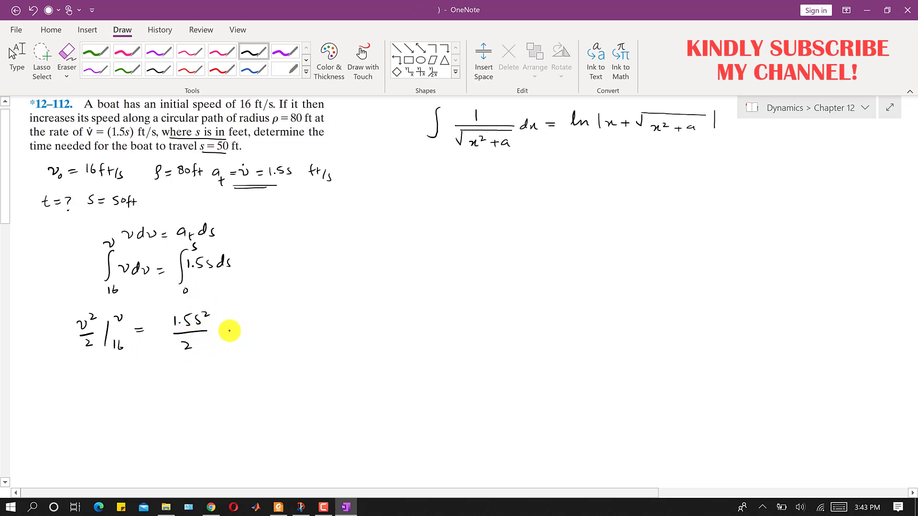
{"action": "mouse_move", "coordinate": [218, 315]}
{"action": "left_mouse_down"}
{"action": "mouse_move", "coordinate": [218, 340]}
{"action": "mouse_move", "coordinate": [227, 324]}
{"action": "mouse_move", "coordinate": [226, 336]}
{"action": "left_mouse_up"}
{"action": "left_click_drag", "start_coordinate": [94, 341], "coordinate": [77, 353]}
{"action": "left_click_drag", "start_coordinate": [194, 342], "coordinate": [180, 355]}
{"action": "left_click_drag", "start_coordinate": [79, 387], "coordinate": [145, 389]}
{"action": "left_click_drag", "start_coordinate": [137, 394], "coordinate": [145, 394]}
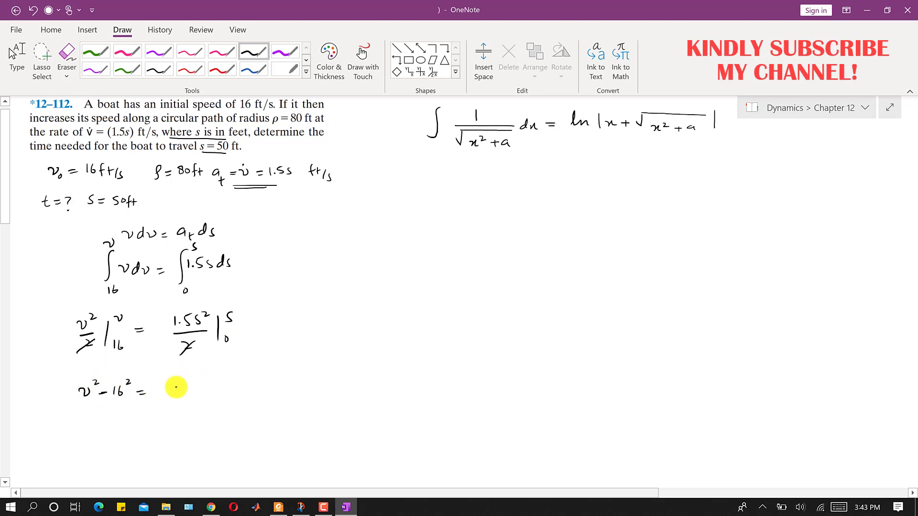
{"action": "left_click_drag", "start_coordinate": [201, 380], "coordinate": [207, 382]}
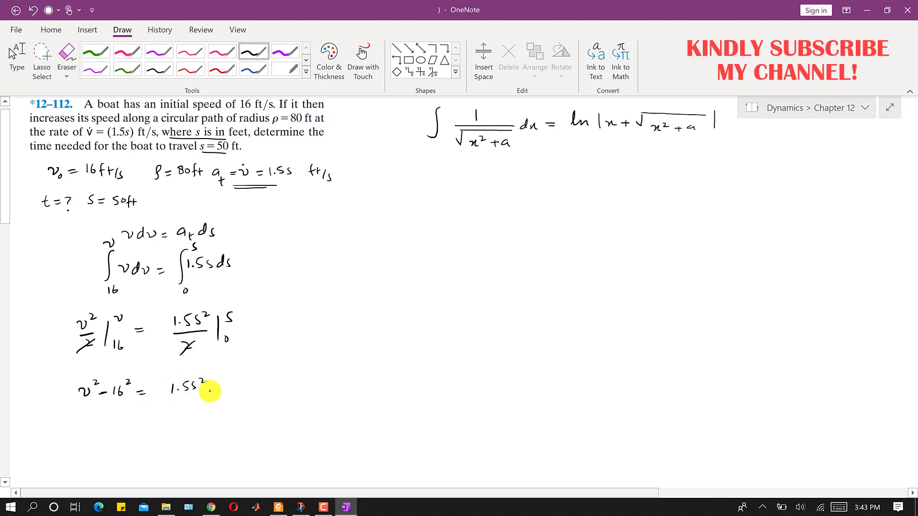
Write v = ds/dt = √(1.5s² + 256) on a new line, erasing a stray v
{"action": "left_click_drag", "start_coordinate": [93, 428], "coordinate": [119, 431]}
{"action": "mouse_move", "coordinate": [110, 436]}
{"action": "left_mouse_down"}
{"action": "mouse_move", "coordinate": [177, 431]}
{"action": "mouse_move", "coordinate": [178, 423]}
{"action": "mouse_move", "coordinate": [199, 435]}
{"action": "mouse_move", "coordinate": [192, 429]}
{"action": "mouse_move", "coordinate": [229, 427]}
{"action": "left_mouse_up"}
{"action": "left_click_drag", "start_coordinate": [139, 427], "coordinate": [220, 410]}
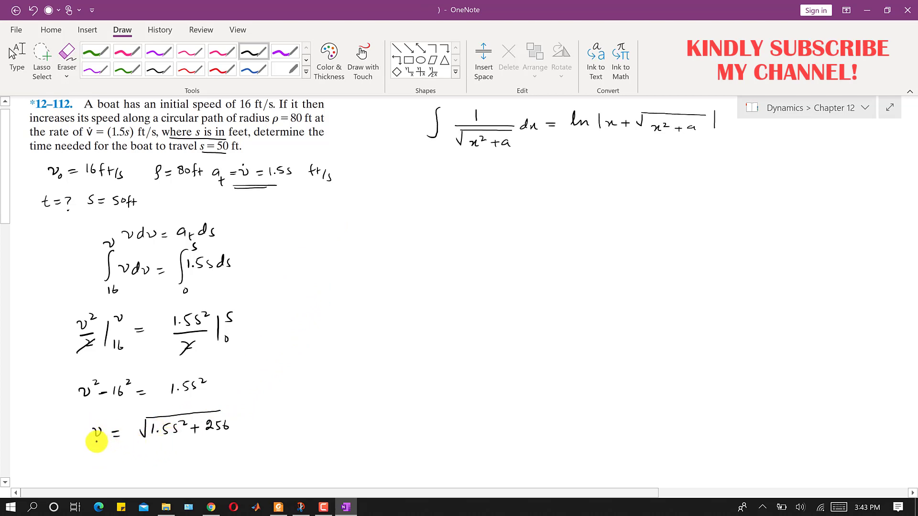
{"action": "left_click_drag", "start_coordinate": [90, 434], "coordinate": [105, 439]}
{"action": "left_click_drag", "start_coordinate": [42, 437], "coordinate": [59, 436]}
{"action": "left_click_drag", "start_coordinate": [61, 436], "coordinate": [70, 436]}
{"action": "left_click_drag", "start_coordinate": [61, 444], "coordinate": [70, 443]}
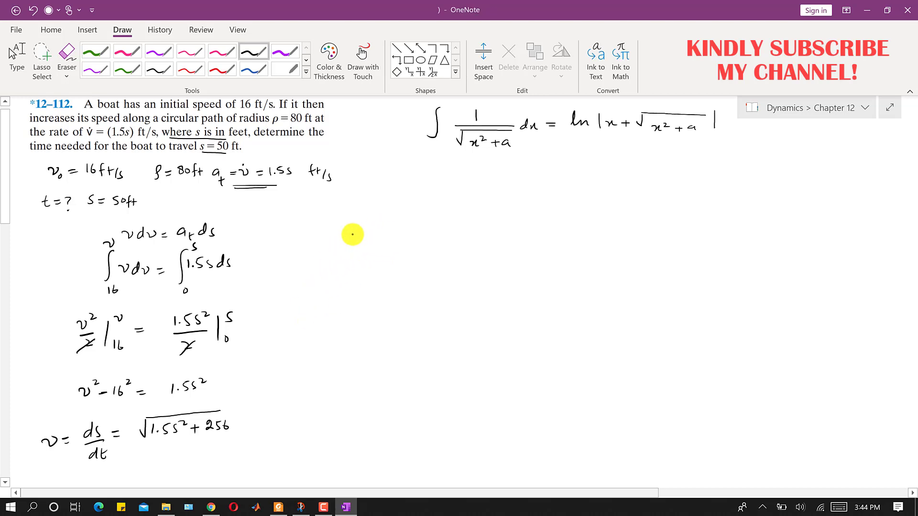
Write ds = √(1.5s² + 256) dt to the right of the earlier work
{"action": "left_click_drag", "start_coordinate": [371, 225], "coordinate": [379, 225]}
{"action": "left_click_drag", "start_coordinate": [371, 231], "coordinate": [477, 222]}
{"action": "left_click_drag", "start_coordinate": [482, 214], "coordinate": [480, 223]}
{"action": "left_click_drag", "start_coordinate": [488, 213], "coordinate": [485, 220]}
{"action": "left_click_drag", "start_coordinate": [405, 217], "coordinate": [454, 207]}
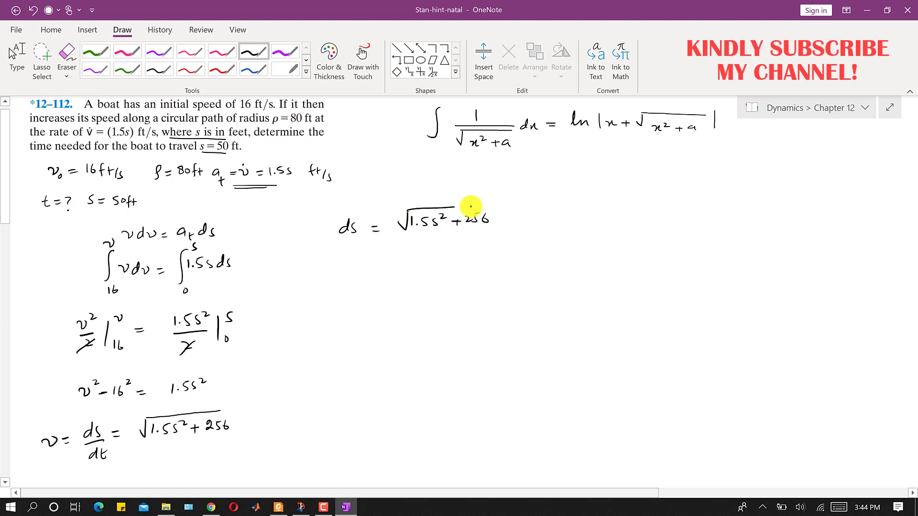
{"action": "left_click_drag", "start_coordinate": [507, 216], "coordinate": [516, 223]}
{"action": "left_click_drag", "start_coordinate": [514, 217], "coordinate": [524, 216]}
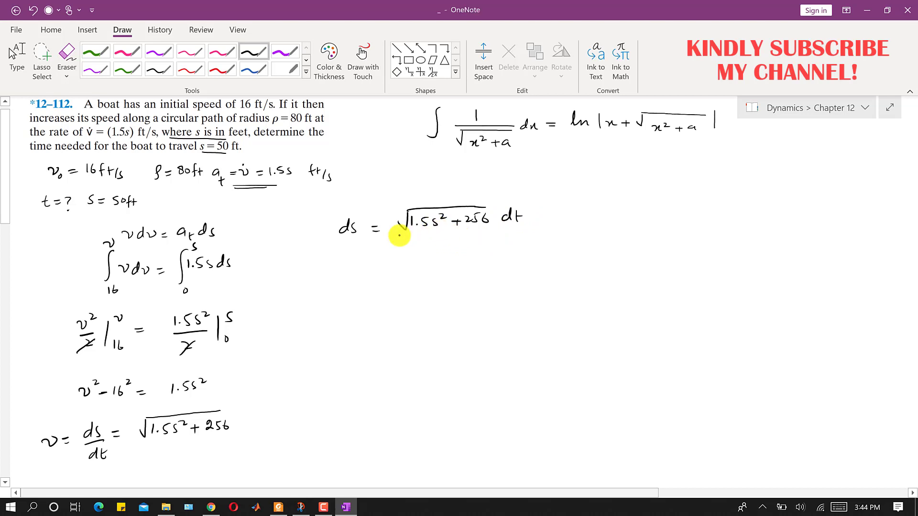
Add integral signs to both sides with limits 0 to s and 0 to t
{"action": "left_click_drag", "start_coordinate": [330, 204], "coordinate": [317, 240]}
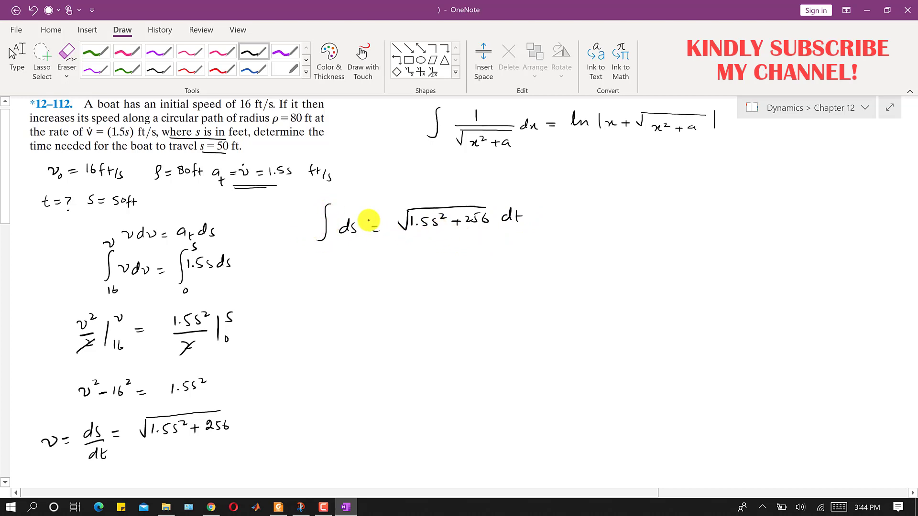
{"action": "left_click_drag", "start_coordinate": [394, 208], "coordinate": [380, 241]}
{"action": "left_click_drag", "start_coordinate": [323, 245], "coordinate": [322, 245]}
{"action": "left_click_drag", "start_coordinate": [339, 193], "coordinate": [334, 201]}
{"action": "left_click_drag", "start_coordinate": [391, 245], "coordinate": [390, 245]}
{"action": "left_click_drag", "start_coordinate": [395, 193], "coordinate": [398, 203]}
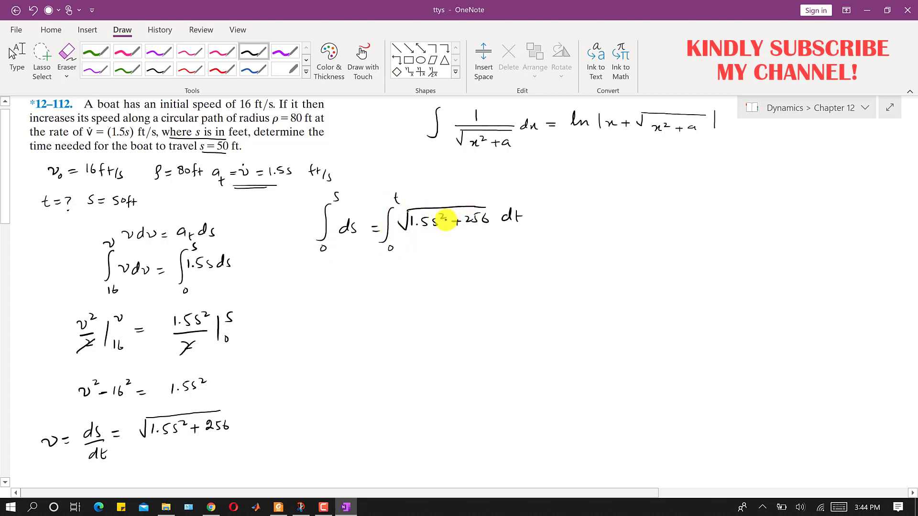
Write ∫₀ˢ 1/√(1.5s² + 256) = ∫₀ᵗ dt on a new line
{"action": "left_click_drag", "start_coordinate": [304, 273], "coordinate": [287, 317]}
{"action": "mouse_move", "coordinate": [356, 278]}
{"action": "left_mouse_down"}
{"action": "mouse_move", "coordinate": [355, 289]}
{"action": "mouse_move", "coordinate": [397, 292]}
{"action": "left_mouse_up"}
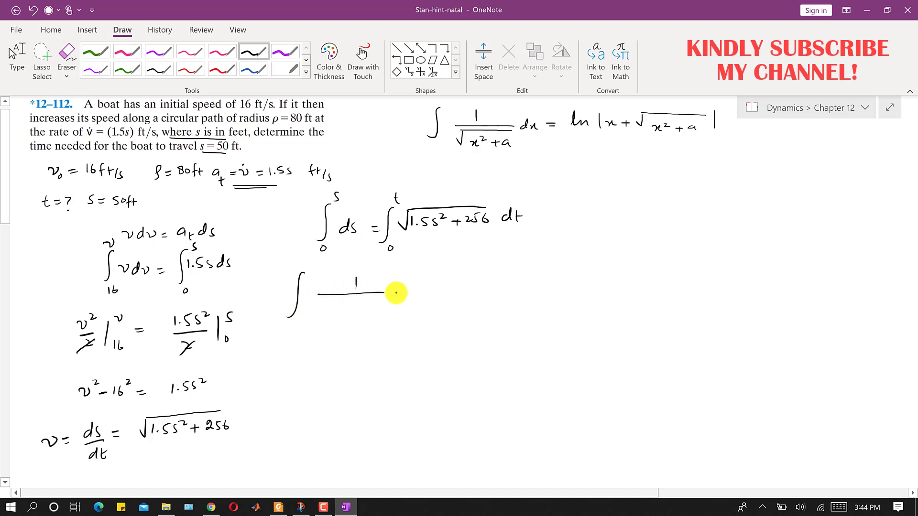
{"action": "left_click_drag", "start_coordinate": [334, 310], "coordinate": [355, 310]}
{"action": "left_click_drag", "start_coordinate": [358, 311], "coordinate": [390, 311]}
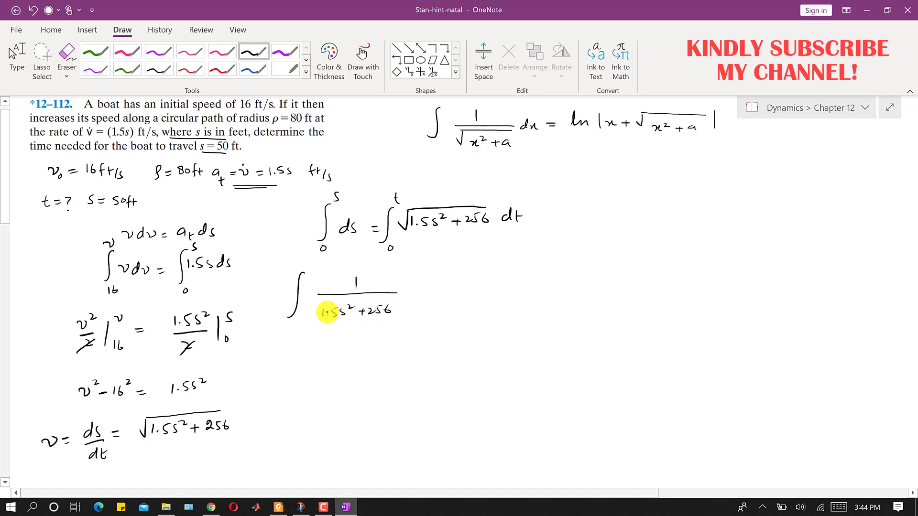
{"action": "mouse_move", "coordinate": [312, 310]}
{"action": "left_mouse_down"}
{"action": "mouse_move", "coordinate": [397, 298]}
{"action": "mouse_move", "coordinate": [468, 274]}
{"action": "mouse_move", "coordinate": [477, 286]}
{"action": "left_mouse_up"}
{"action": "mouse_move", "coordinate": [471, 279]}
{"action": "left_mouse_down"}
{"action": "mouse_move", "coordinate": [479, 279]}
{"action": "mouse_move", "coordinate": [438, 300]}
{"action": "mouse_move", "coordinate": [448, 307]}
{"action": "left_mouse_up"}
{"action": "mouse_move", "coordinate": [454, 254]}
{"action": "left_mouse_down"}
{"action": "mouse_move", "coordinate": [453, 263]}
{"action": "mouse_move", "coordinate": [458, 257]}
{"action": "left_mouse_up"}
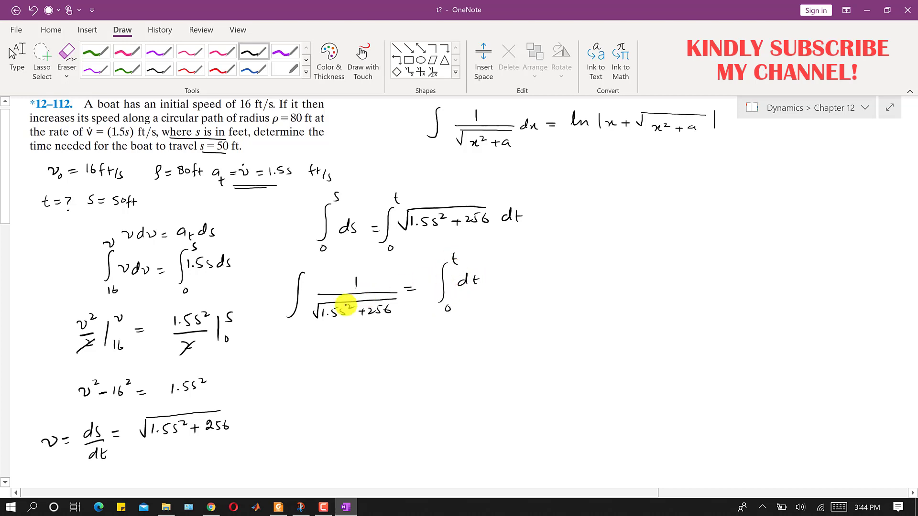
{"action": "left_click_drag", "start_coordinate": [314, 265], "coordinate": [310, 273]}
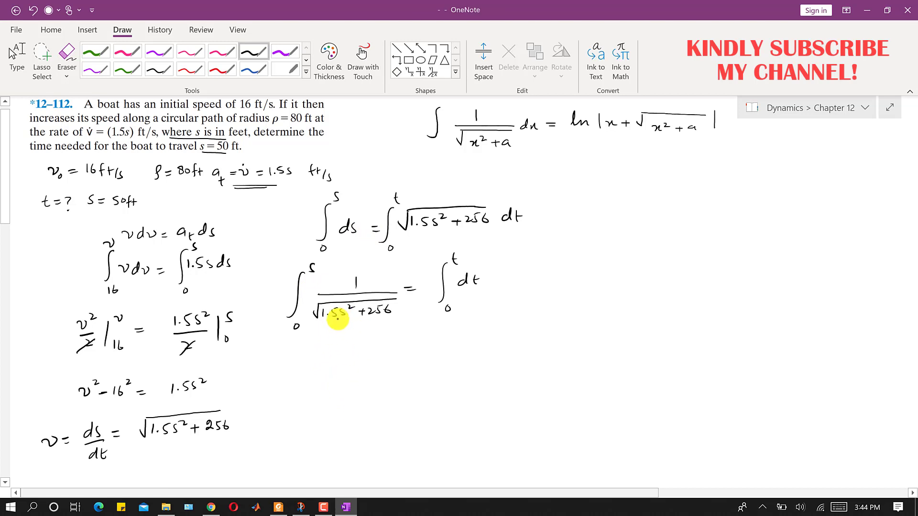
Below, write the fraction 1/(√1.5 √(s² + 170.7)), erasing and redrawing the square root
{"action": "mouse_move", "coordinate": [352, 346]}
{"action": "left_mouse_down"}
{"action": "mouse_move", "coordinate": [352, 357]}
{"action": "mouse_move", "coordinate": [403, 362]}
{"action": "left_mouse_up"}
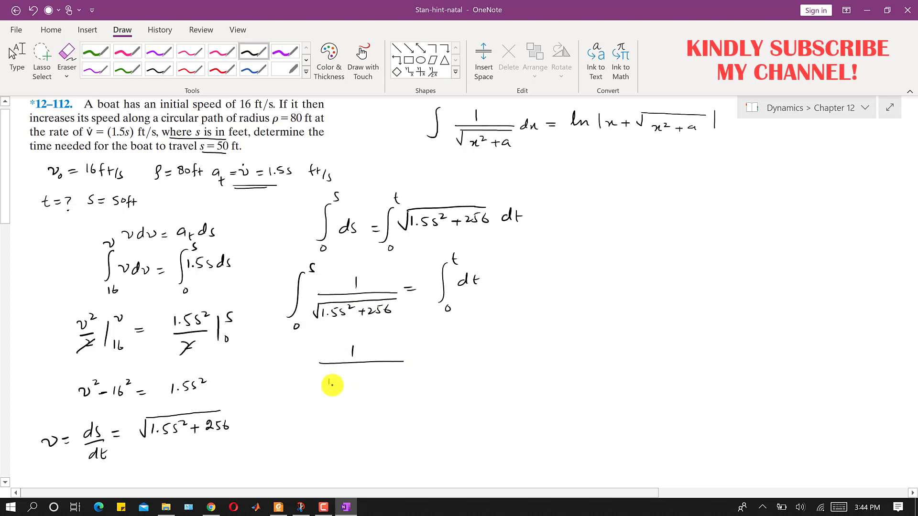
{"action": "left_click_drag", "start_coordinate": [337, 380], "coordinate": [341, 382]}
{"action": "left_click_drag", "start_coordinate": [350, 378], "coordinate": [354, 387]}
{"action": "left_click_drag", "start_coordinate": [362, 378], "coordinate": [375, 386]}
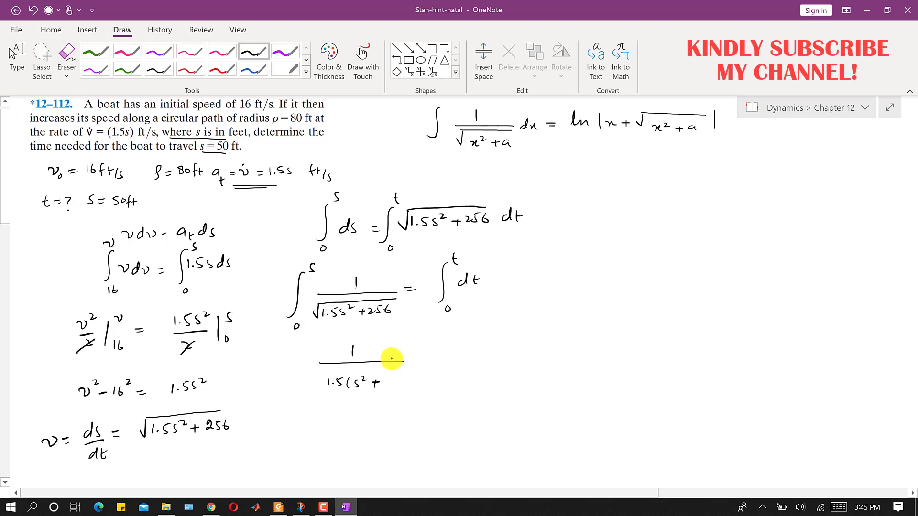
{"action": "mouse_move", "coordinate": [388, 376]}
{"action": "left_mouse_down"}
{"action": "mouse_move", "coordinate": [387, 386]}
{"action": "mouse_move", "coordinate": [422, 388]}
{"action": "left_mouse_up"}
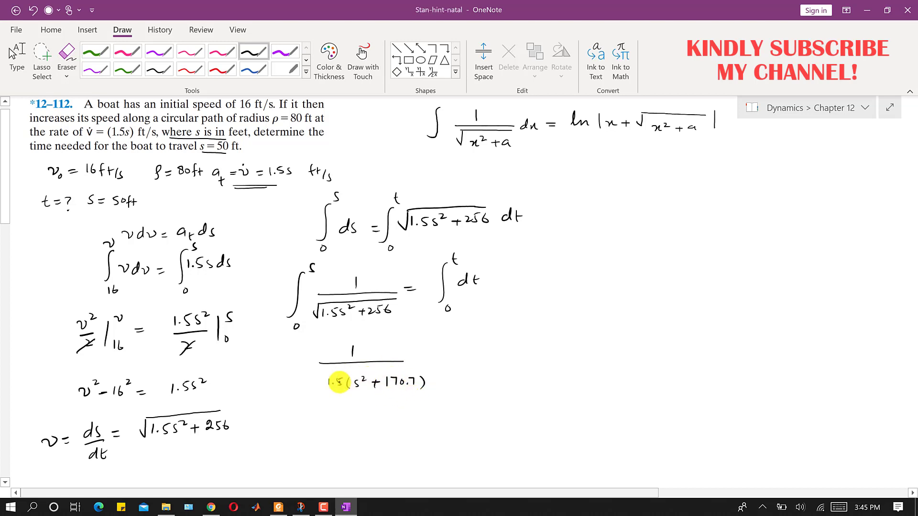
{"action": "mouse_move", "coordinate": [318, 381]}
{"action": "left_mouse_down"}
{"action": "mouse_move", "coordinate": [326, 364]}
{"action": "mouse_move", "coordinate": [423, 368]}
{"action": "left_mouse_up"}
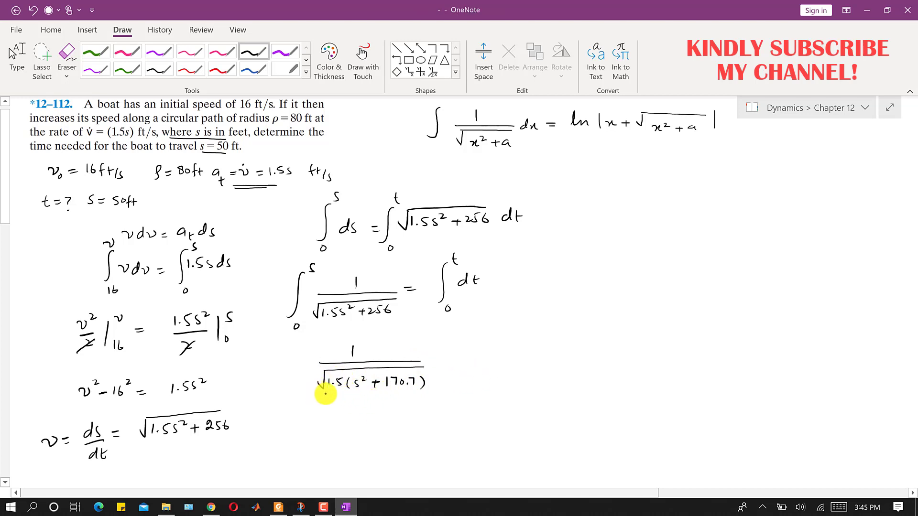
{"action": "mouse_move", "coordinate": [325, 393]}
{"action": "left_mouse_down"}
{"action": "mouse_move", "coordinate": [328, 383]}
{"action": "mouse_move", "coordinate": [428, 373]}
{"action": "left_mouse_up"}
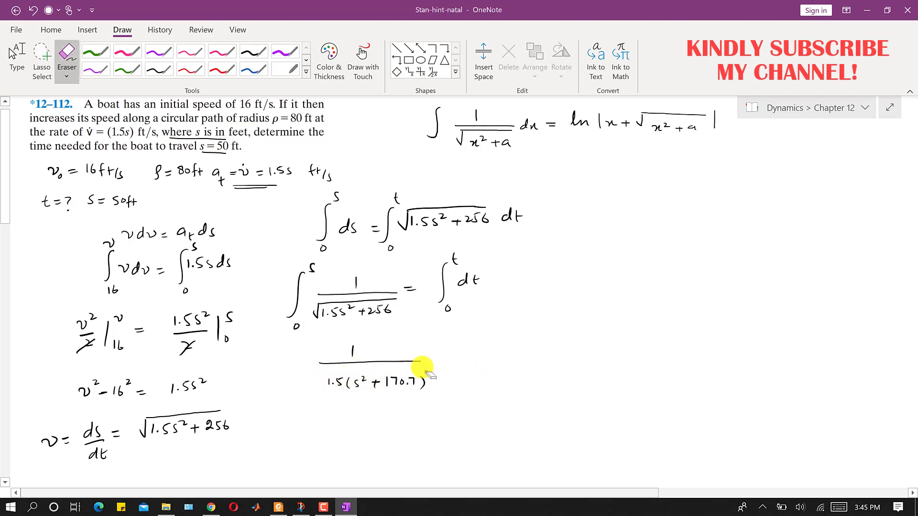
{"action": "mouse_move", "coordinate": [320, 381]}
{"action": "left_mouse_down"}
{"action": "mouse_move", "coordinate": [348, 374]}
{"action": "mouse_move", "coordinate": [345, 389]}
{"action": "mouse_move", "coordinate": [349, 373]}
{"action": "mouse_move", "coordinate": [429, 371]}
{"action": "left_mouse_up"}
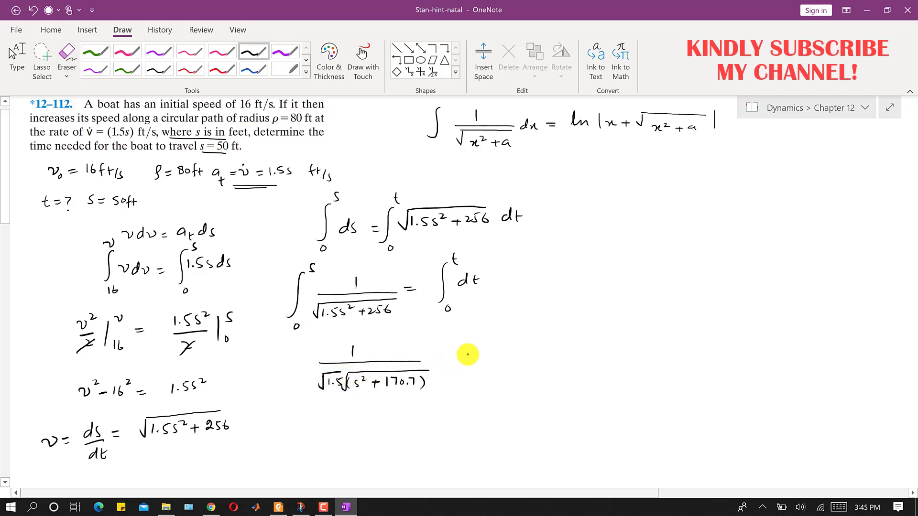
Put an integral sign before the fraction and write = ∫₀ᵗ dt on the right
{"action": "left_click_drag", "start_coordinate": [302, 345], "coordinate": [293, 390]}
{"action": "left_click_drag", "start_coordinate": [443, 358], "coordinate": [453, 358]}
{"action": "mouse_move", "coordinate": [444, 362]}
{"action": "left_mouse_down"}
{"action": "mouse_move", "coordinate": [467, 365]}
{"action": "mouse_move", "coordinate": [464, 377]}
{"action": "left_mouse_up"}
{"action": "left_click_drag", "start_coordinate": [475, 371], "coordinate": [475, 372]}
{"action": "left_click_drag", "start_coordinate": [476, 335], "coordinate": [483, 336]}
{"action": "left_click_drag", "start_coordinate": [502, 353], "coordinate": [510, 357]}
{"action": "left_click_drag", "start_coordinate": [506, 351], "coordinate": [515, 351]}
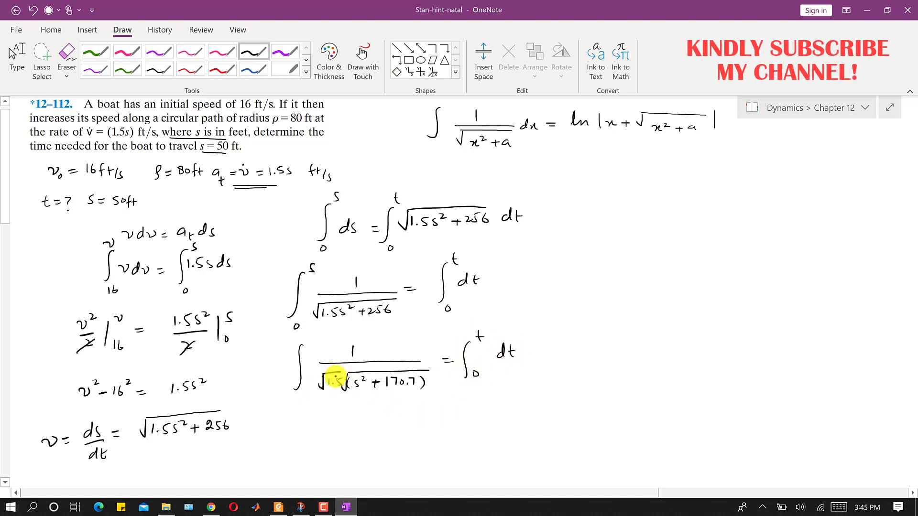